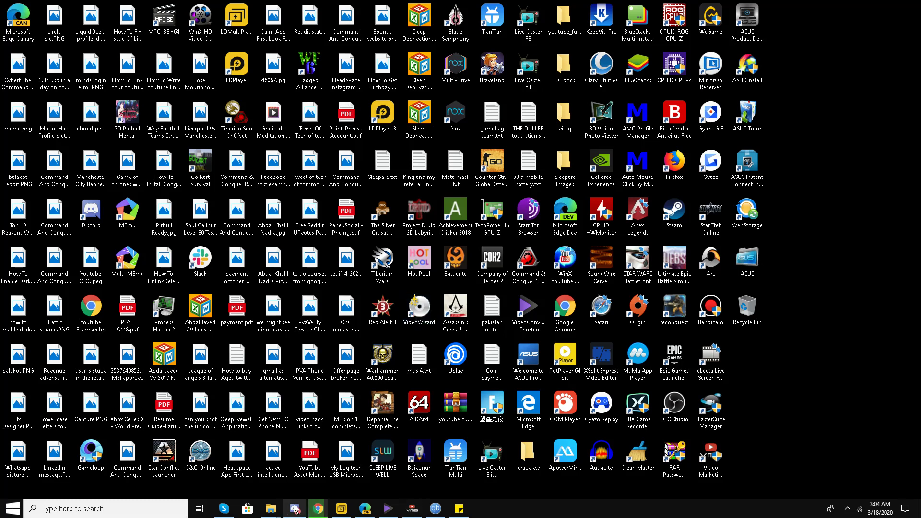
Step: Bring Chrome with the Call of Duty website to the front from the taskbar
click(318, 509)
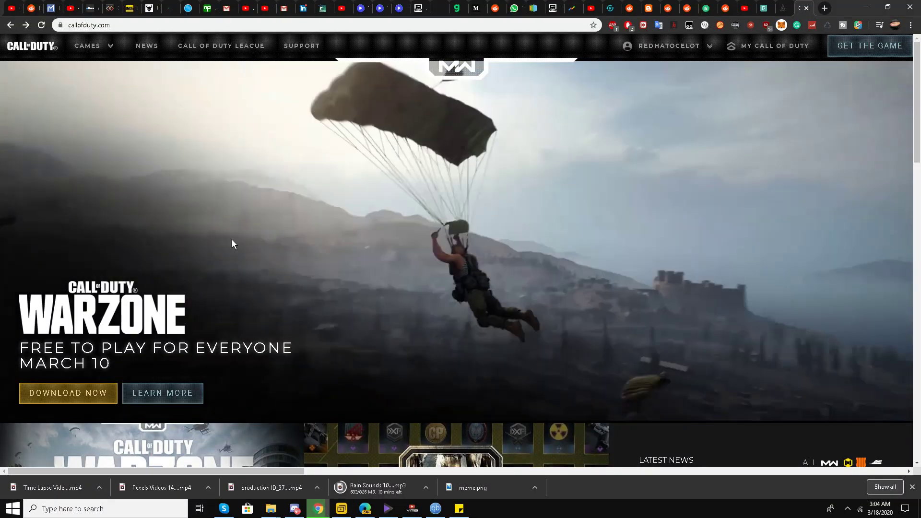
scroll(223, 201, down, 1)
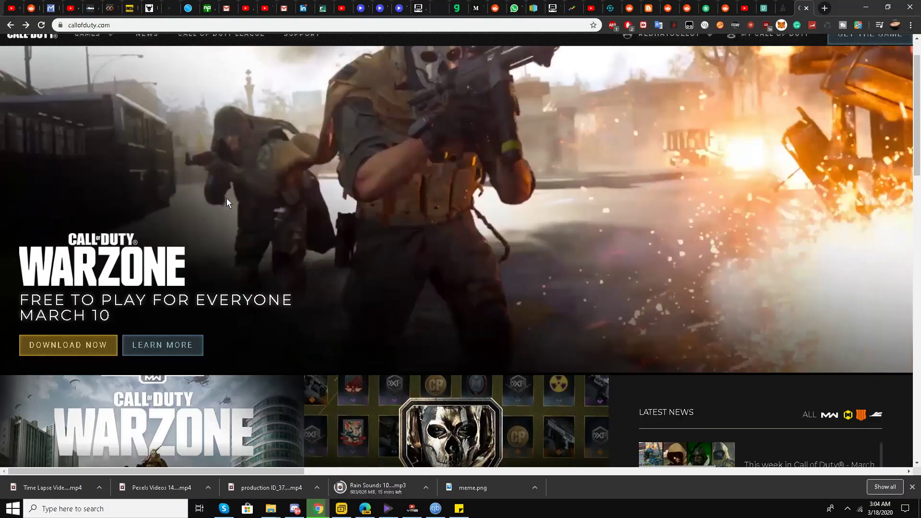
scroll(226, 197, up, 1)
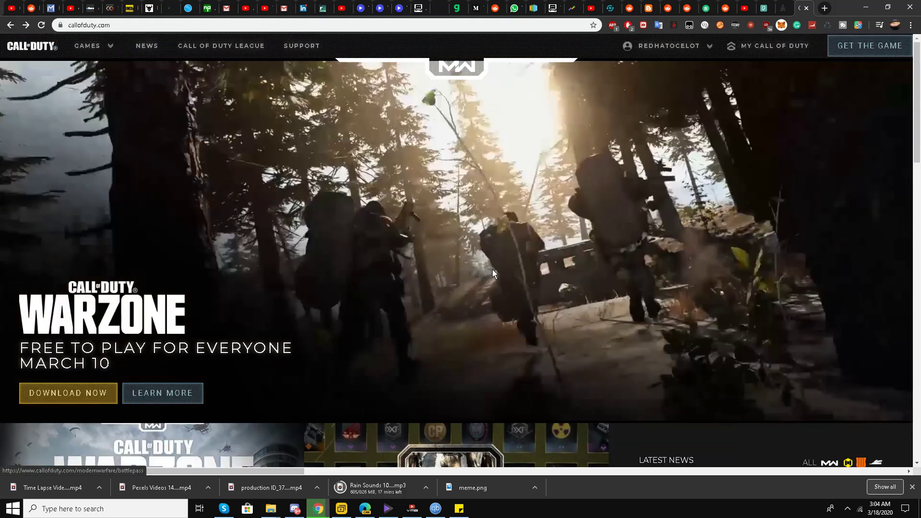
Step: Choose Preferences from the signed-in account's dropdown menu
click(648, 45)
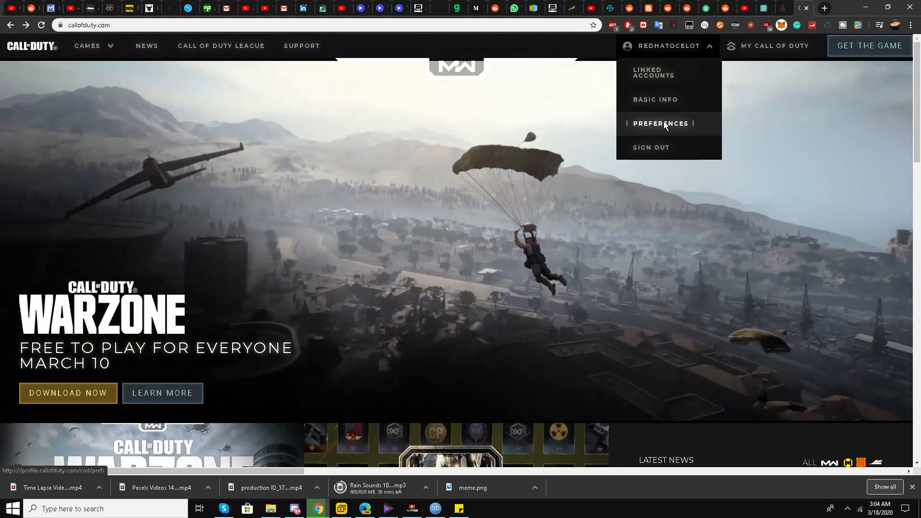
click(664, 121)
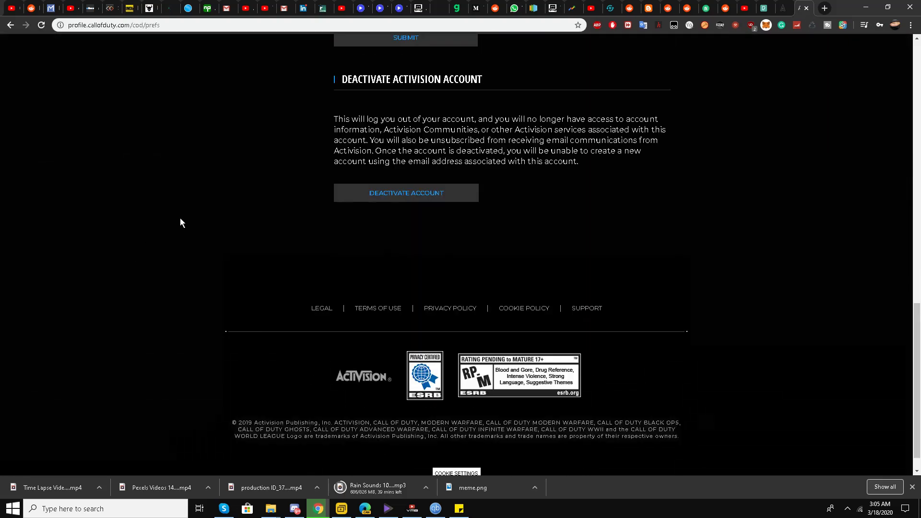
scroll(180, 217, up, 1)
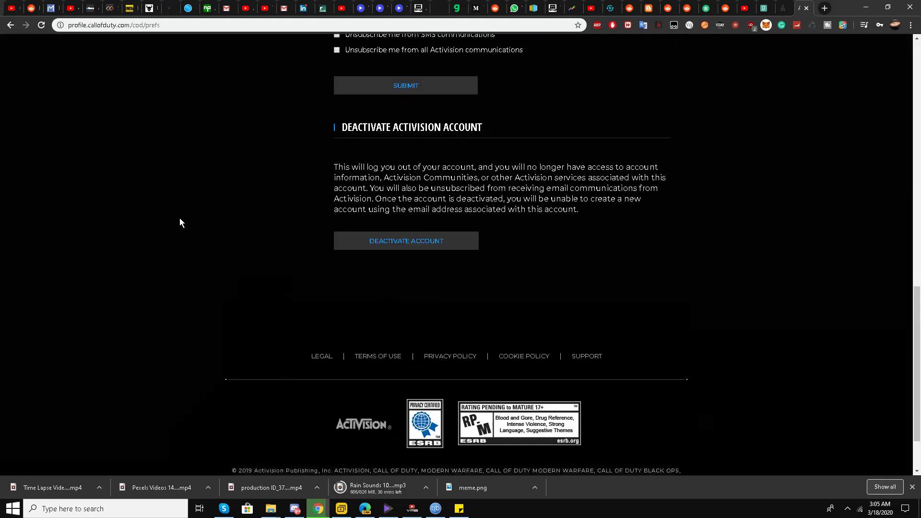
Step: Highlight the Deactivate Activision Account heading and its deactivation warning paragraph while reading them
triple_click(344, 130)
double_click(344, 129)
click(344, 132)
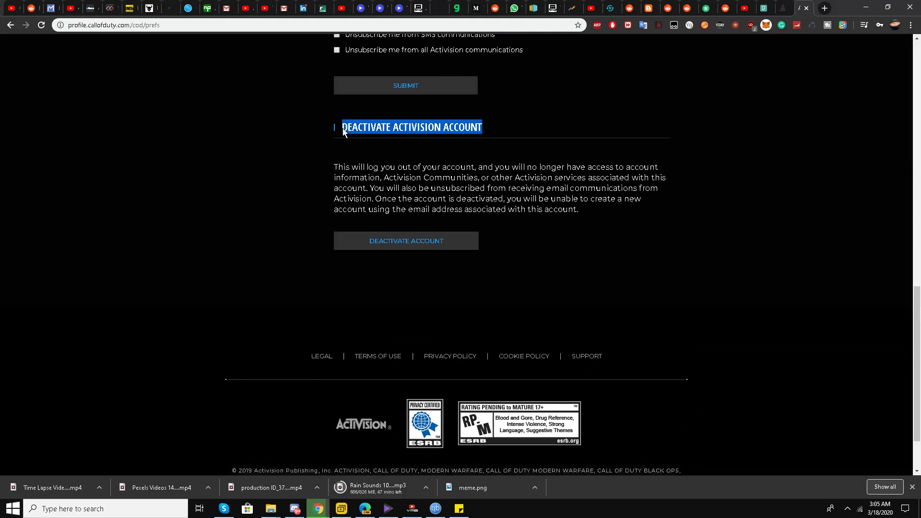
scroll(261, 208, up, 1)
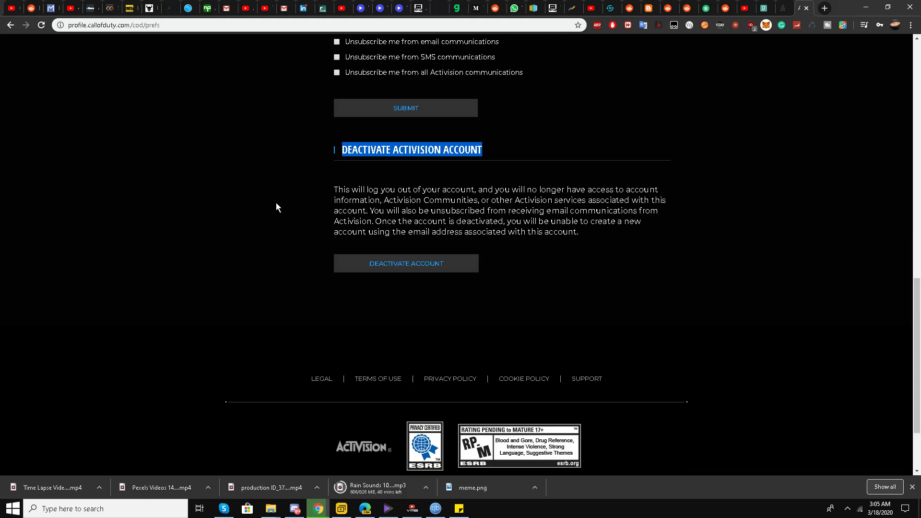
triple_click(366, 205)
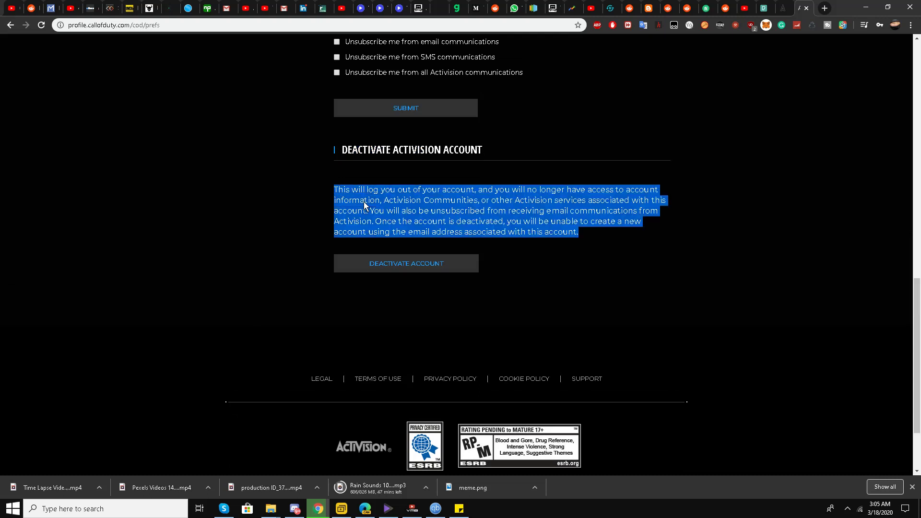
triple_click(359, 154)
click(343, 201)
triple_click(344, 202)
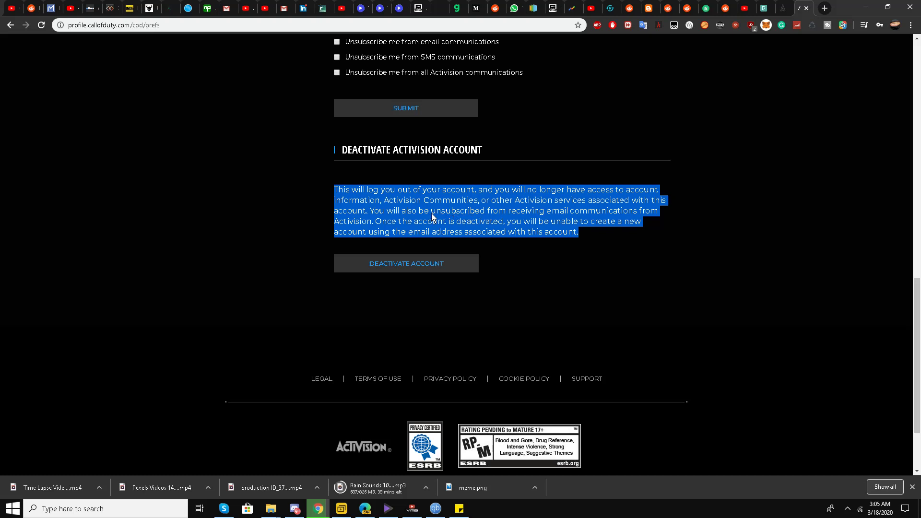
triple_click(432, 215)
triple_click(468, 202)
triple_click(392, 213)
click(392, 213)
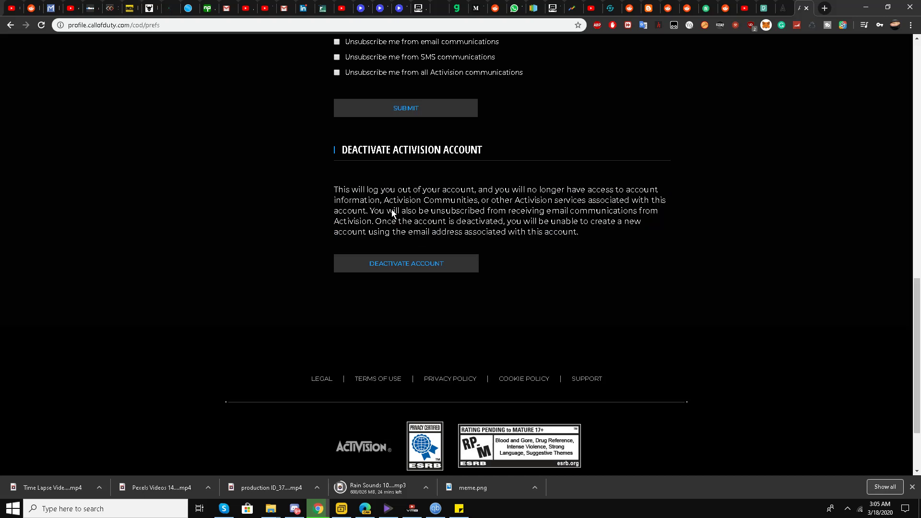
triple_click(392, 213)
click(393, 213)
scroll(242, 219, down, 1)
scroll(224, 248, down, 2)
scroll(231, 242, up, 2)
scroll(233, 238, down, 2)
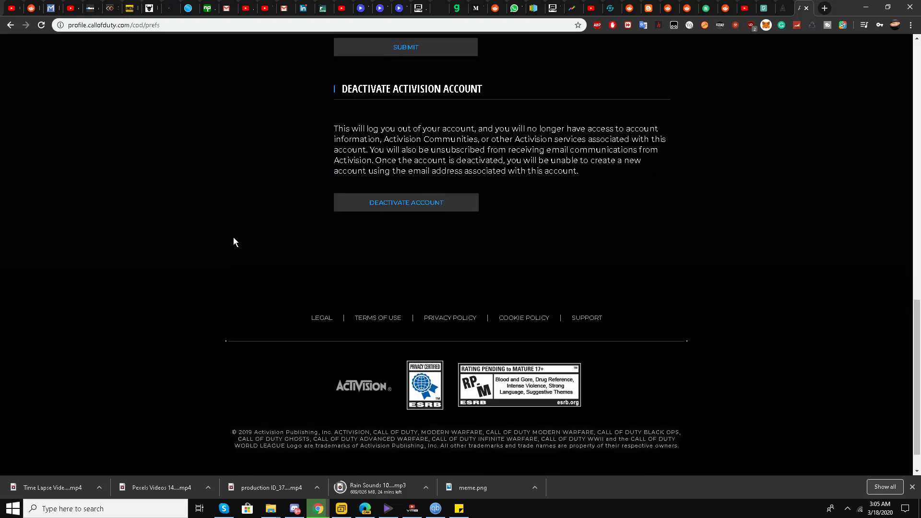
scroll(233, 242, up, 1)
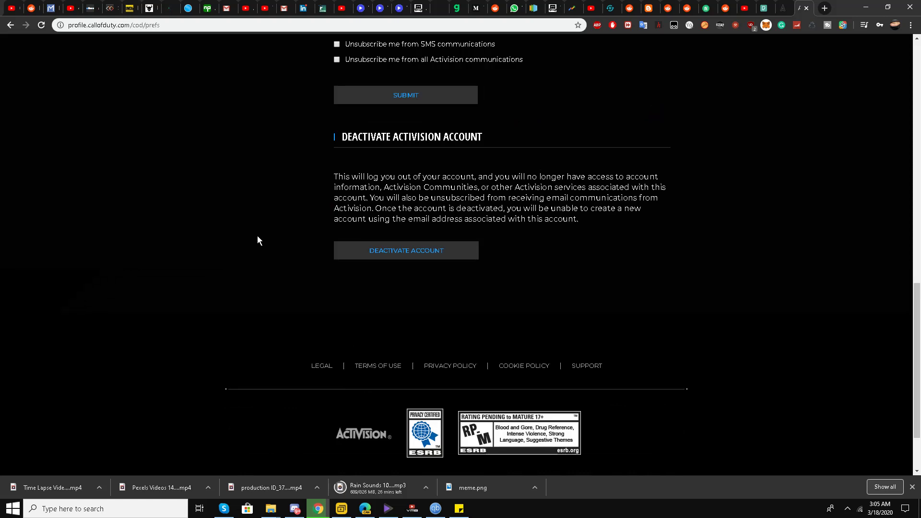
scroll(257, 240, down, 1)
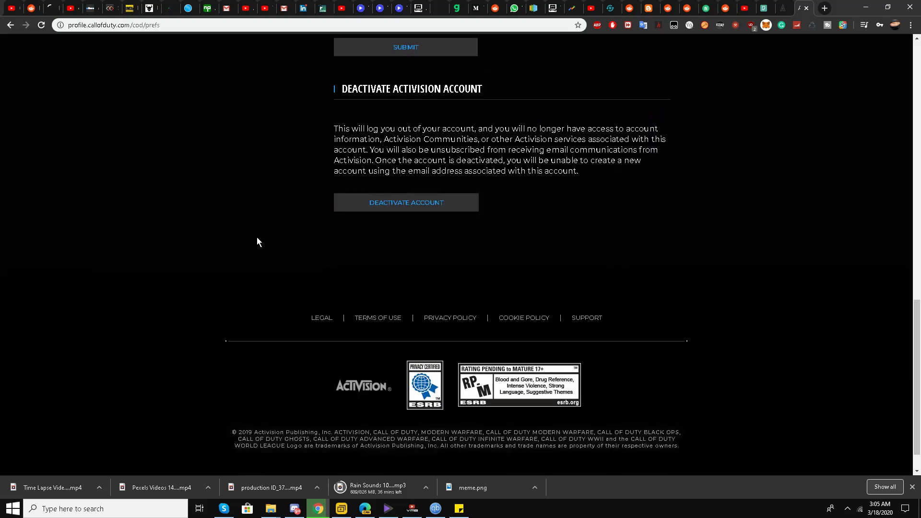
scroll(257, 241, up, 1)
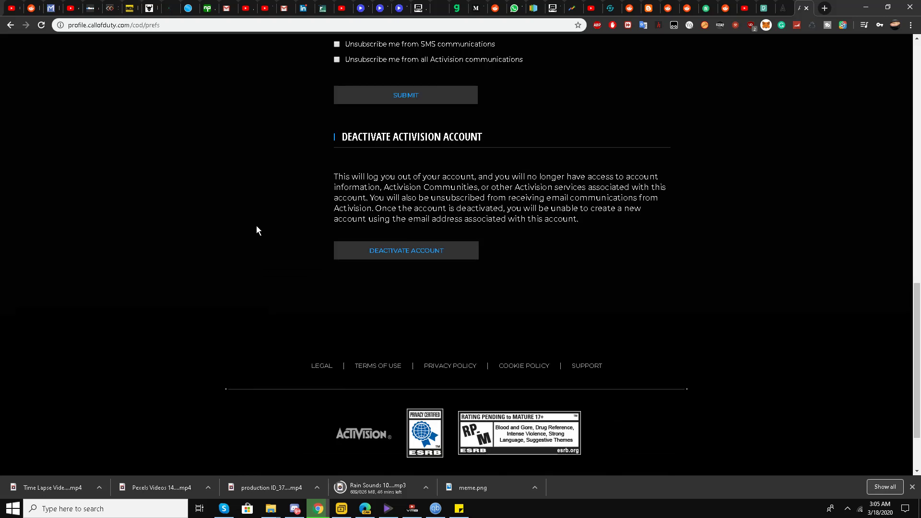
scroll(257, 226, down, 1)
scroll(256, 225, up, 1)
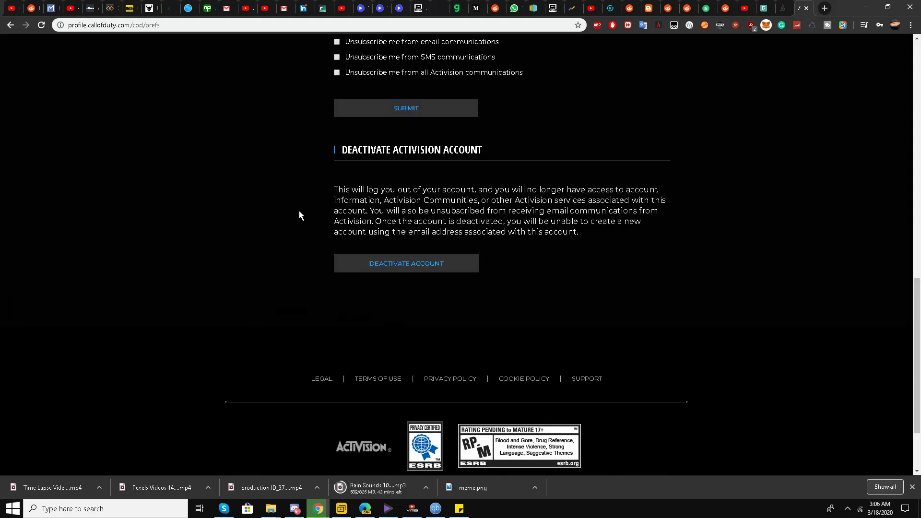
triple_click(366, 229)
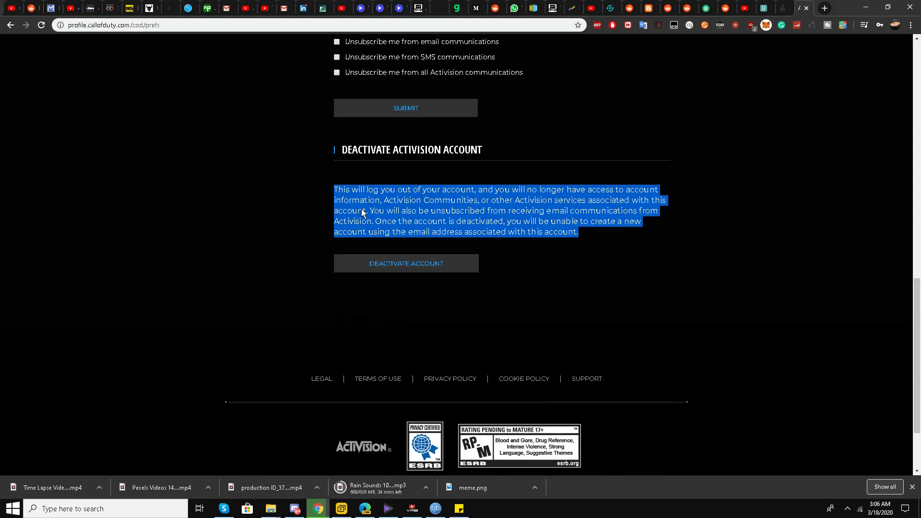
triple_click(363, 213)
click(363, 213)
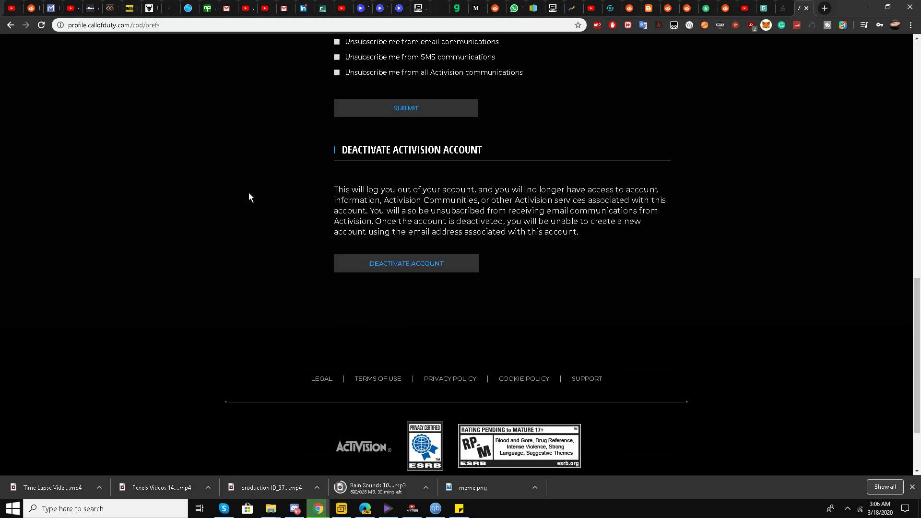
scroll(201, 237, down, 1)
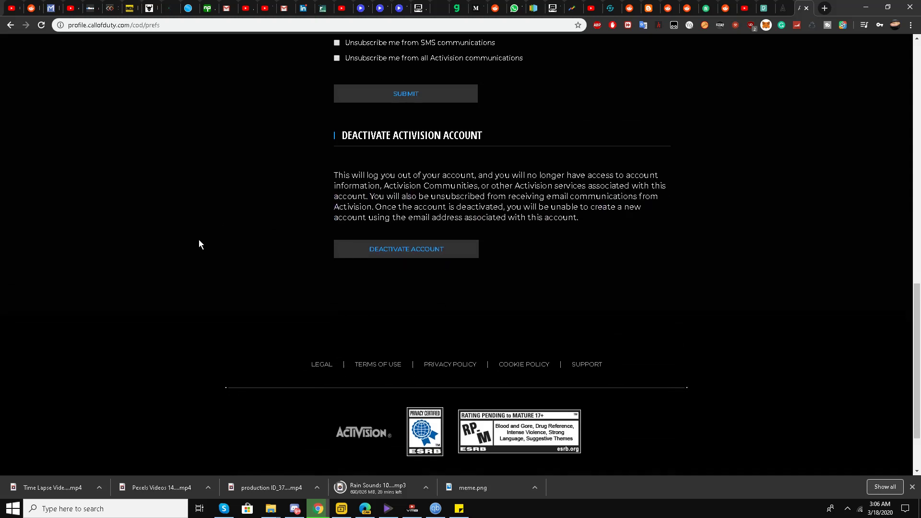
scroll(200, 239, down, 1)
scroll(201, 237, up, 2)
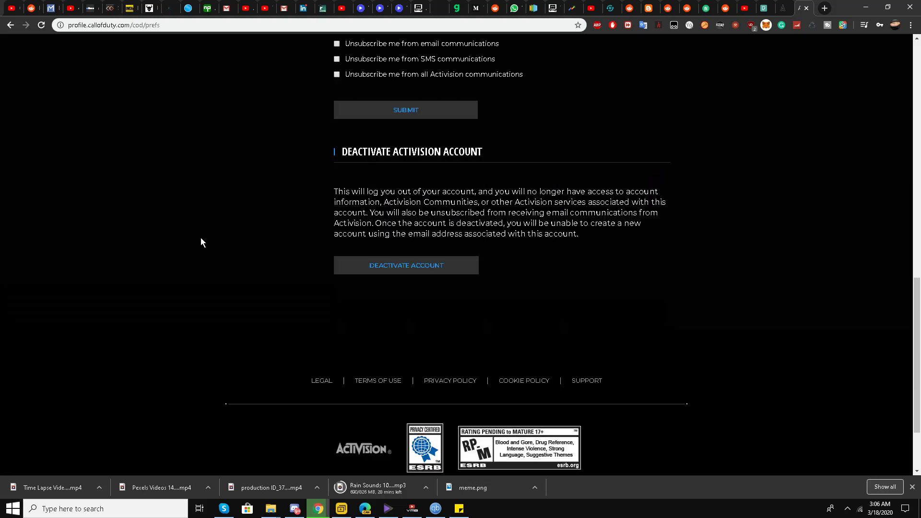